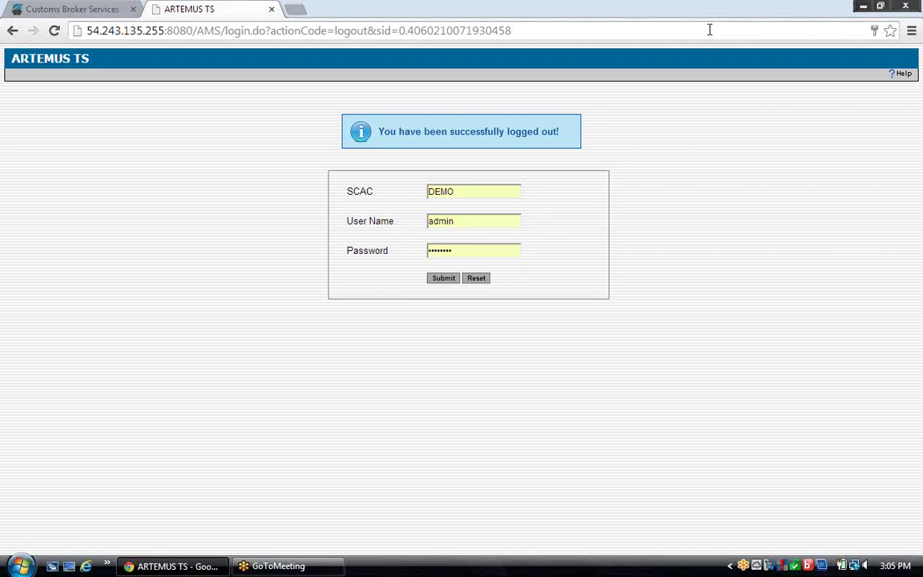
Submit the login form to return to the ARTEMUS TS Home page.
{"action": "left_click", "coordinate": [442, 281]}
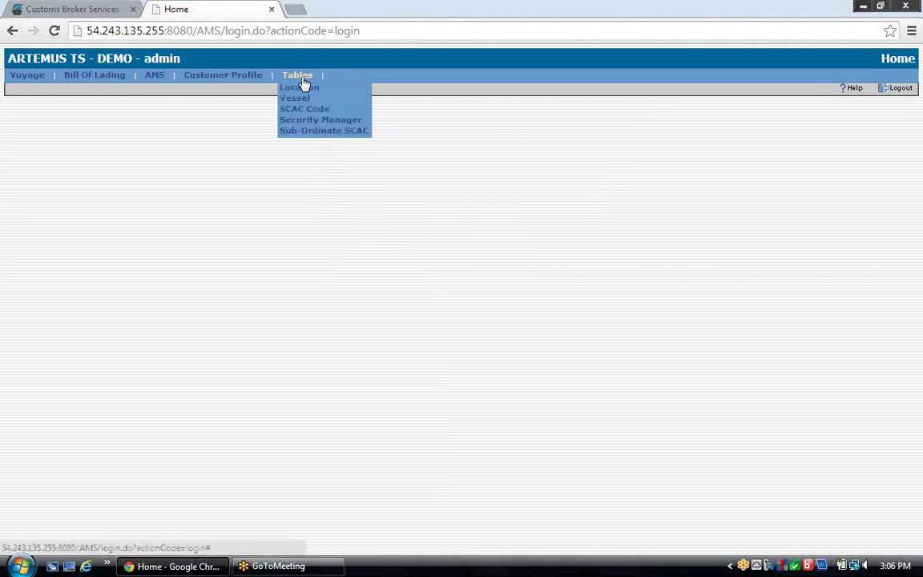
Start a new location with country INDIA and name COCHIN.
{"action": "left_click", "coordinate": [303, 91]}
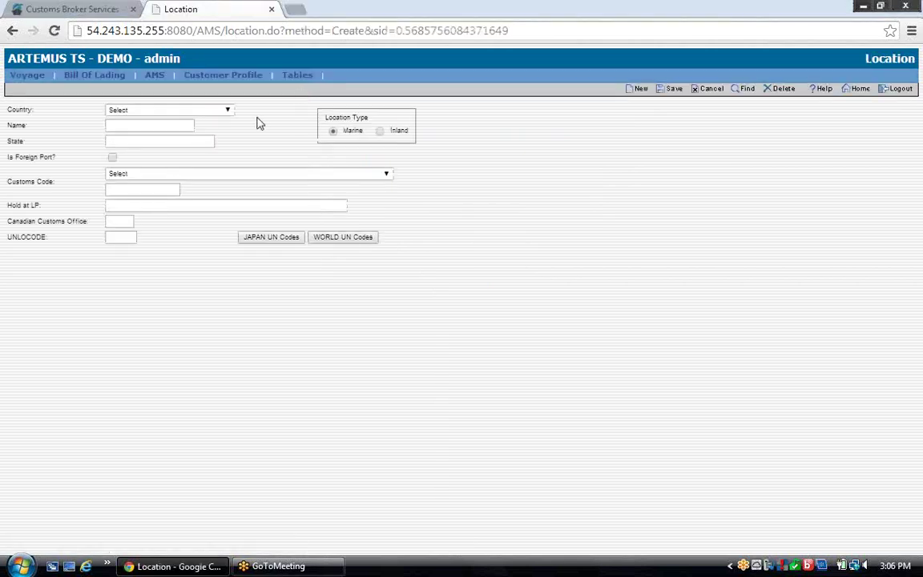
{"action": "left_click", "coordinate": [227, 110]}
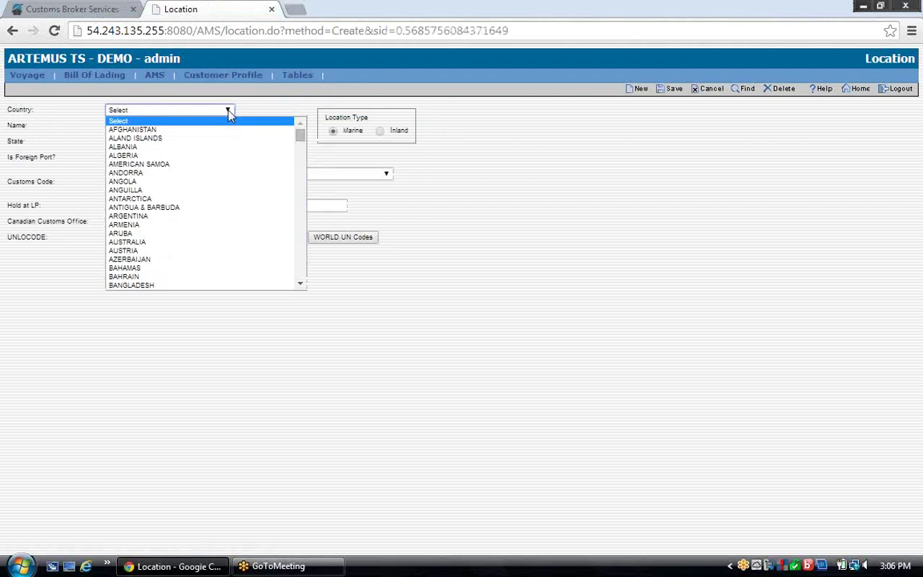
{"action": "key", "text": "i"}
{"action": "key", "text": "n"}
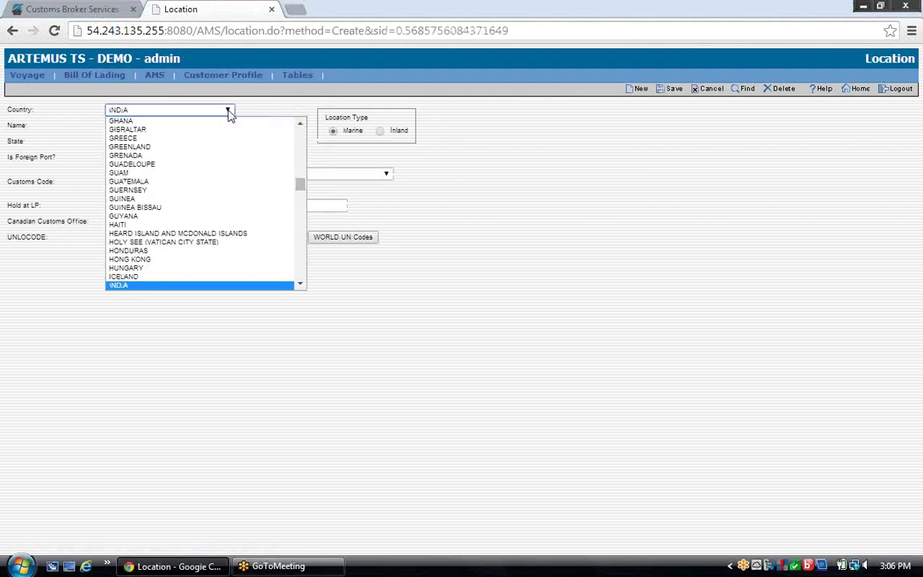
{"action": "key", "text": "Return"}
{"action": "left_click", "coordinate": [185, 125]}
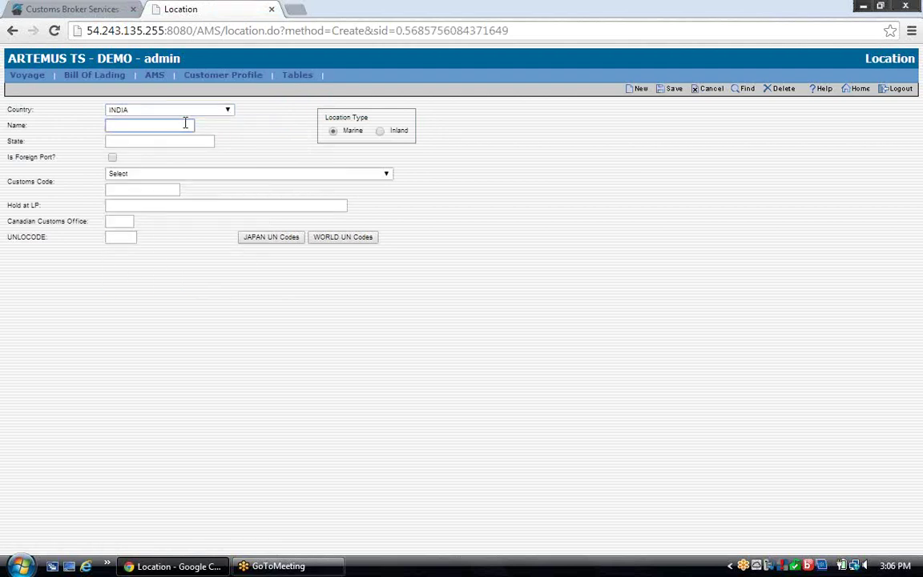
{"action": "type", "text": "COCHIN"}
Mark it a foreign port with customs code COCHIN - INDIA, and save.
{"action": "left_click", "coordinate": [112, 159]}
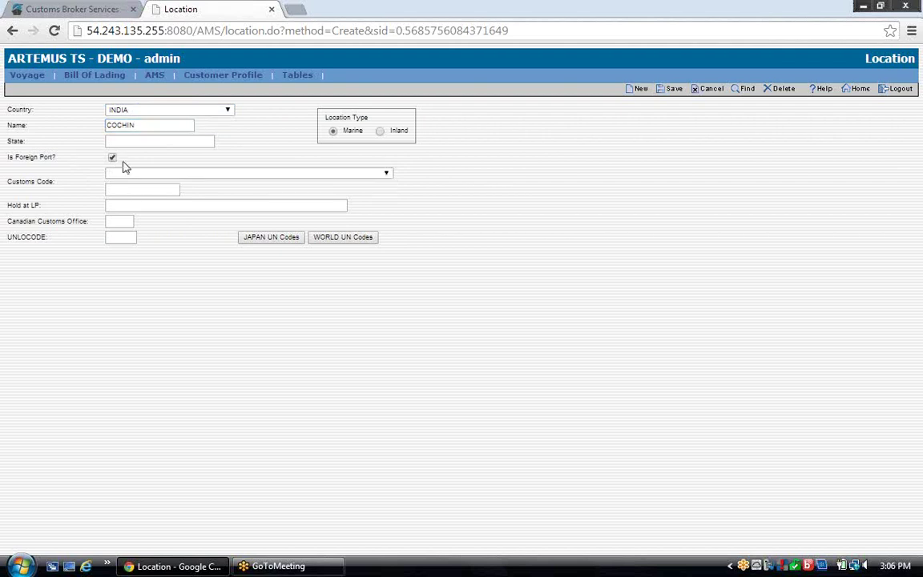
{"action": "left_click", "coordinate": [387, 176]}
{"action": "key", "text": "c"}
{"action": "scroll", "coordinate": [373, 243], "scroll_direction": "down", "scroll_amount": 10}
{"action": "scroll", "coordinate": [377, 243], "scroll_direction": "down", "scroll_amount": 6}
{"action": "scroll", "coordinate": [376, 243], "scroll_direction": "up", "scroll_amount": 4}
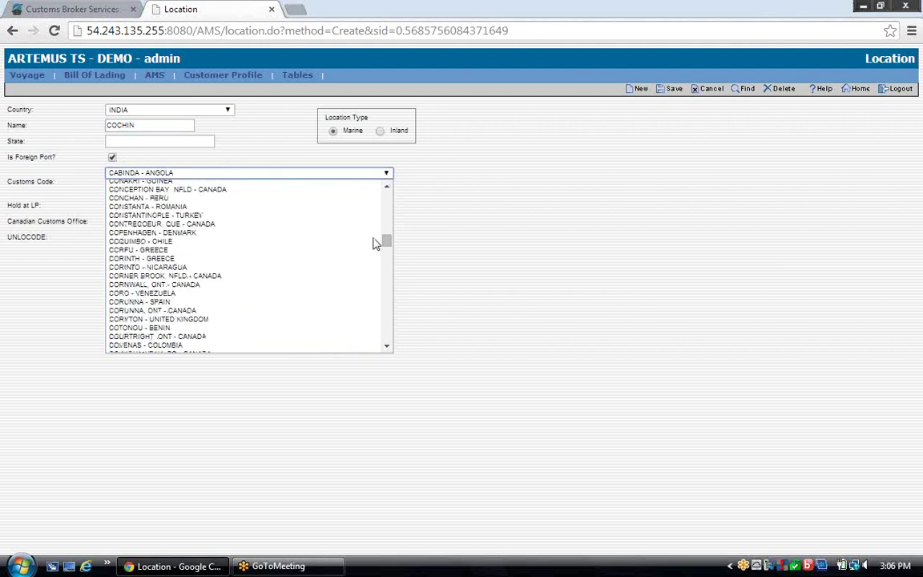
{"action": "scroll", "coordinate": [365, 245], "scroll_direction": "up", "scroll_amount": 5}
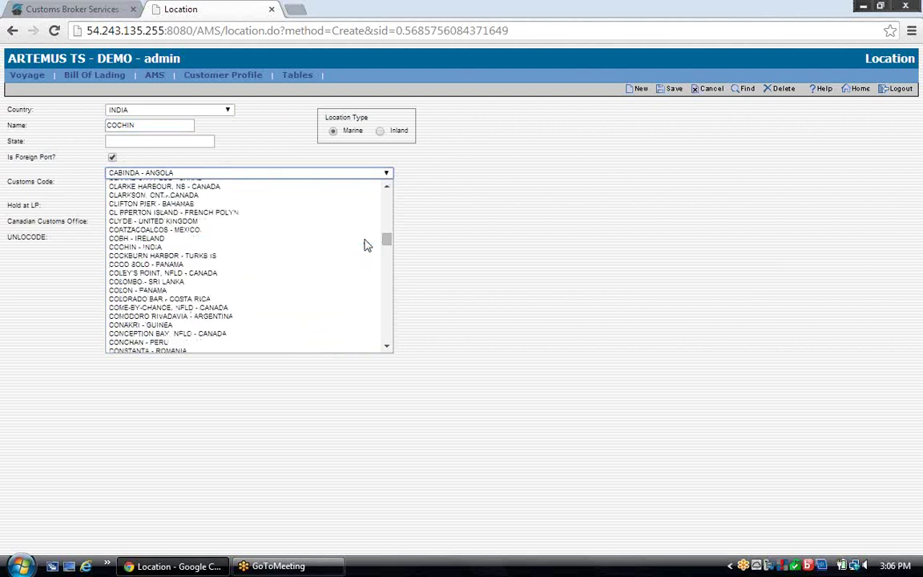
{"action": "left_click", "coordinate": [332, 248]}
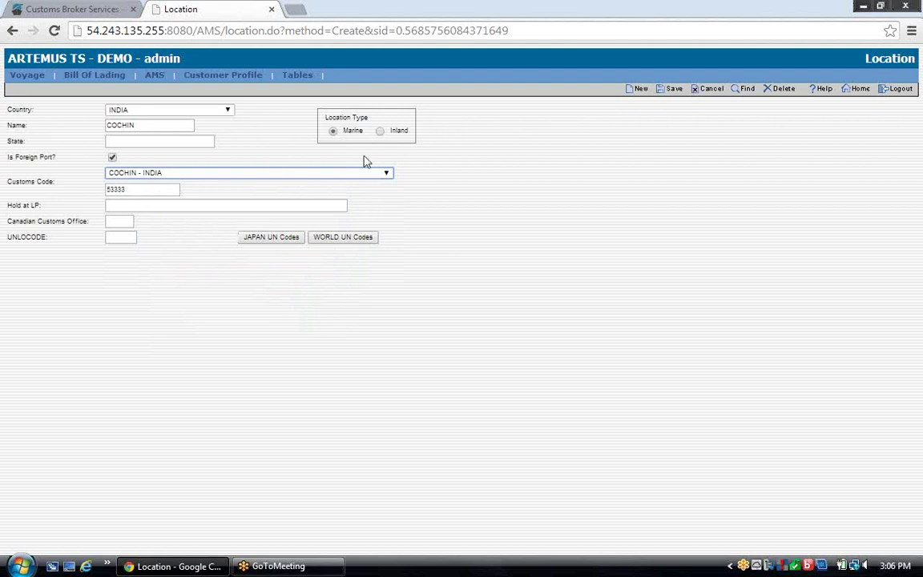
{"action": "left_click", "coordinate": [678, 91]}
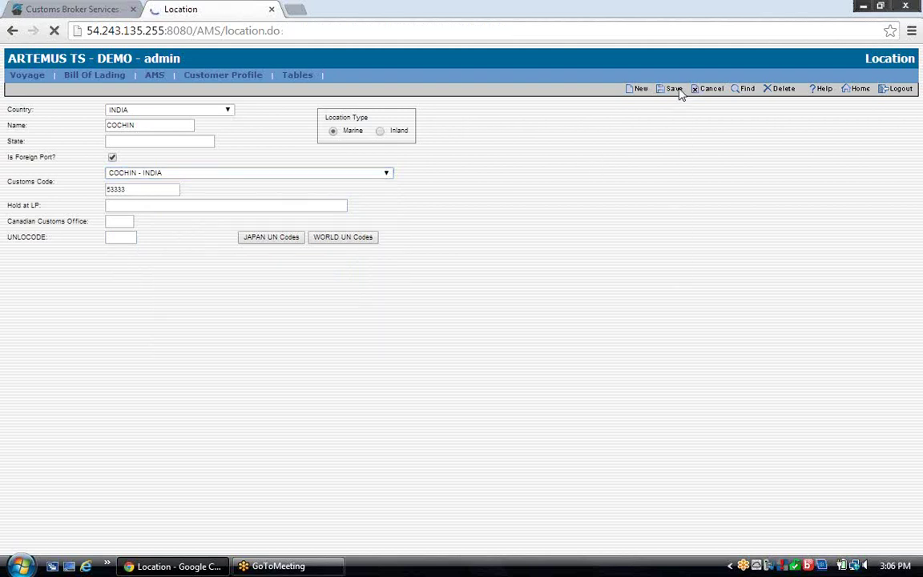
Dismiss the success alert and untick Is Foreign Port, leaving Customs Code blank.
{"action": "left_click", "coordinate": [550, 121]}
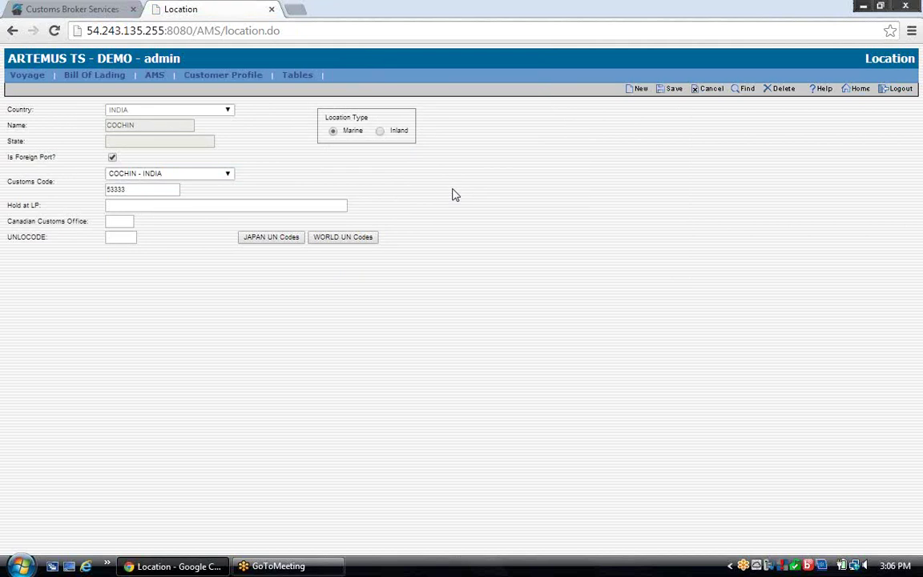
{"action": "left_click", "coordinate": [112, 158]}
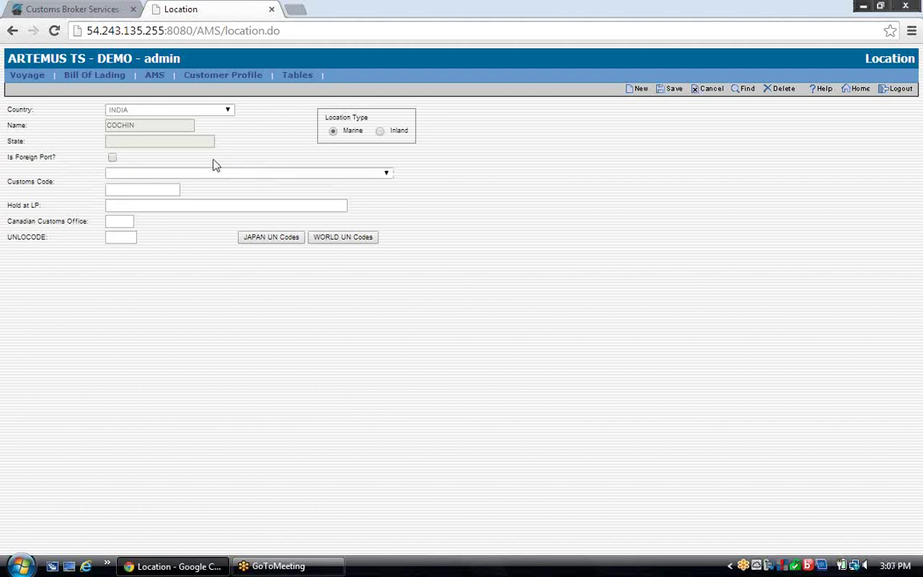
{"action": "left_click", "coordinate": [388, 174]}
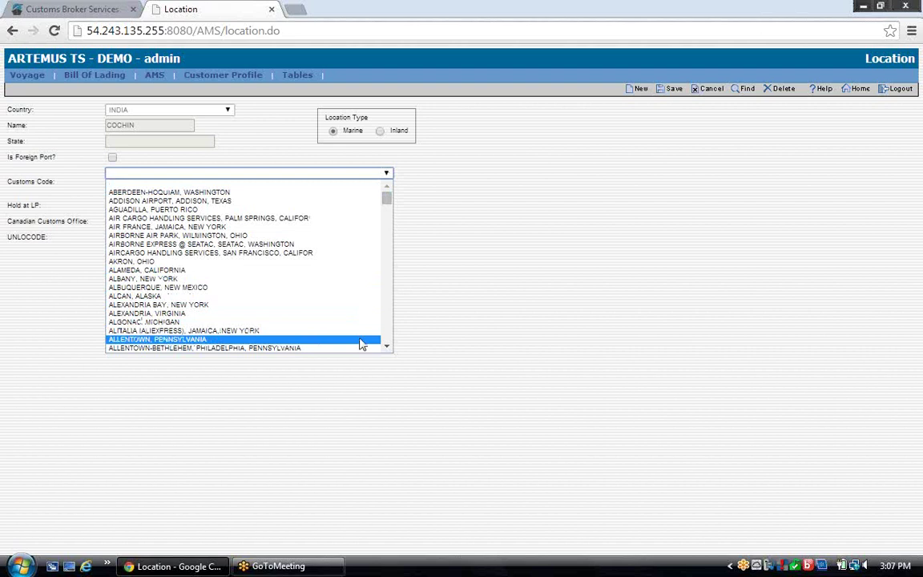
{"action": "left_click", "coordinate": [425, 206]}
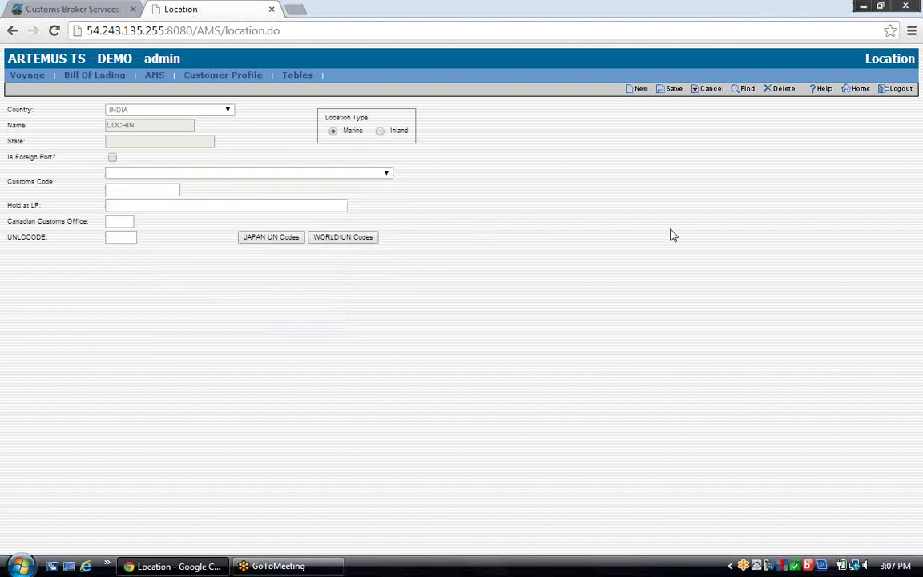
Find and load the LONG BEACH location, then set its Location Type to Inland.
{"action": "left_click", "coordinate": [751, 91]}
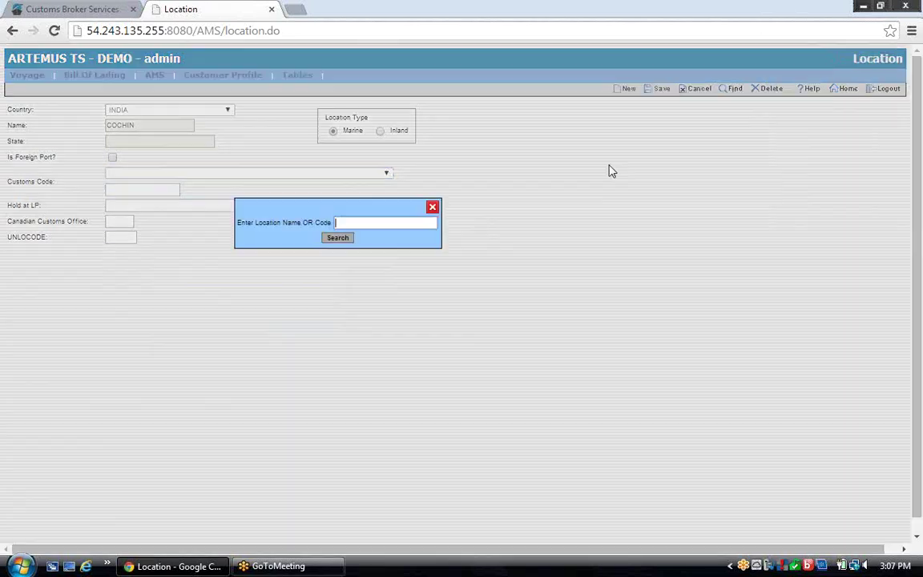
{"action": "left_click", "coordinate": [424, 223]}
{"action": "type", "text": "L"}
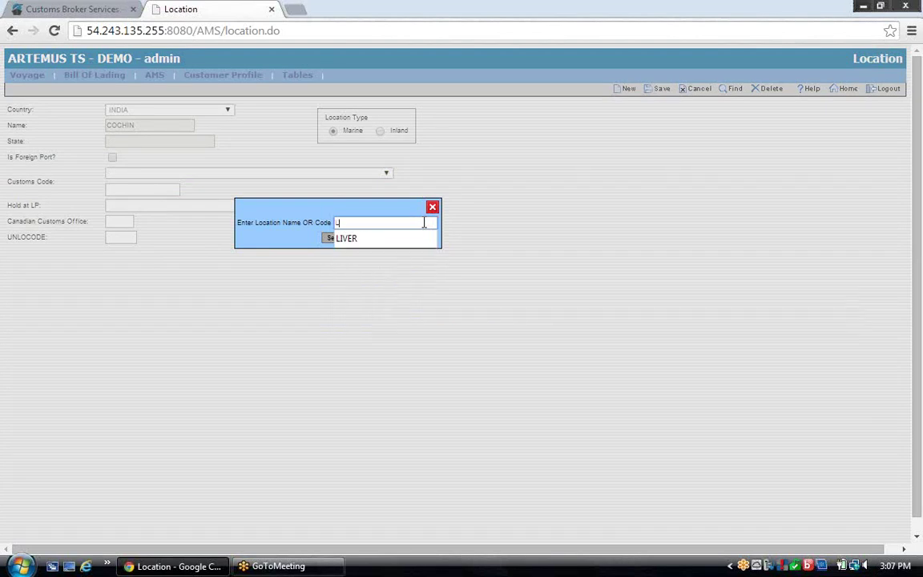
{"action": "type", "text": "ONG BEACH"}
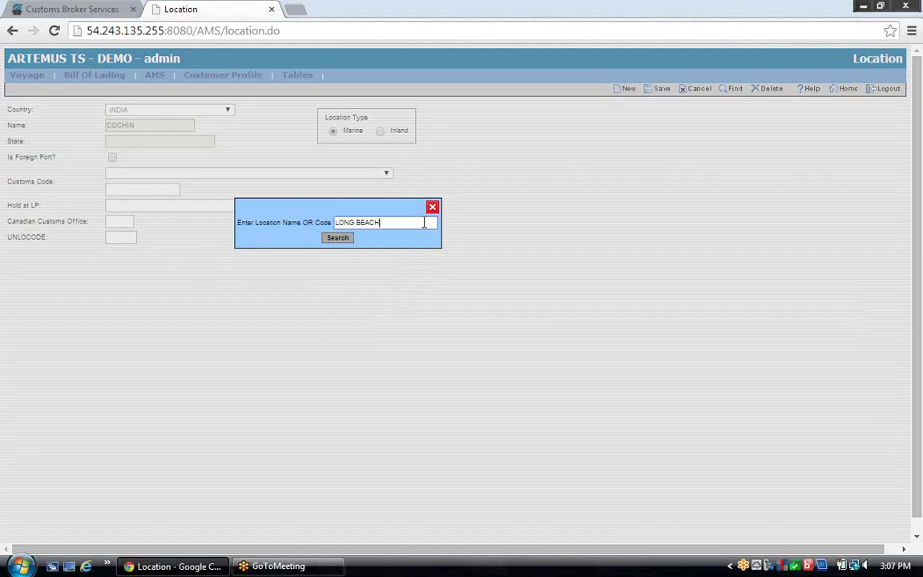
{"action": "left_click", "coordinate": [343, 238]}
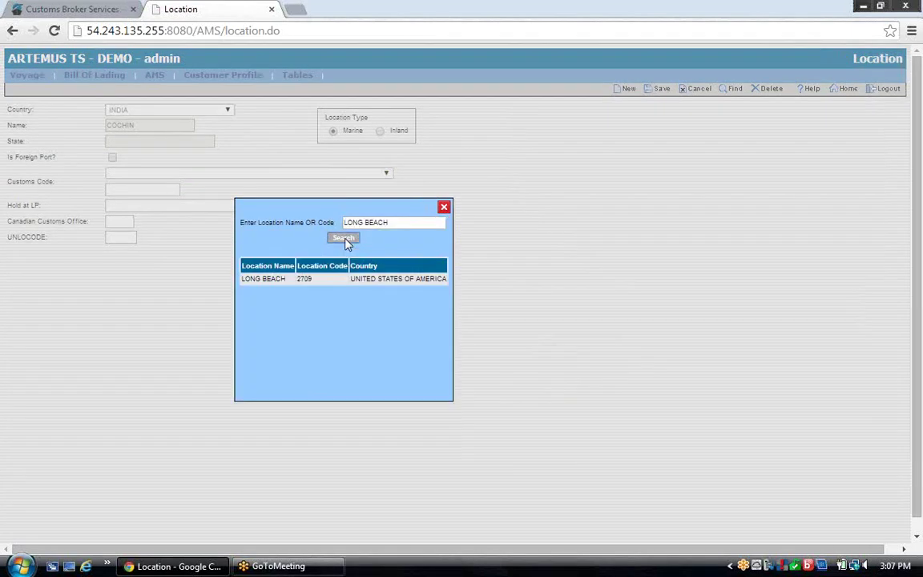
{"action": "left_click", "coordinate": [337, 282]}
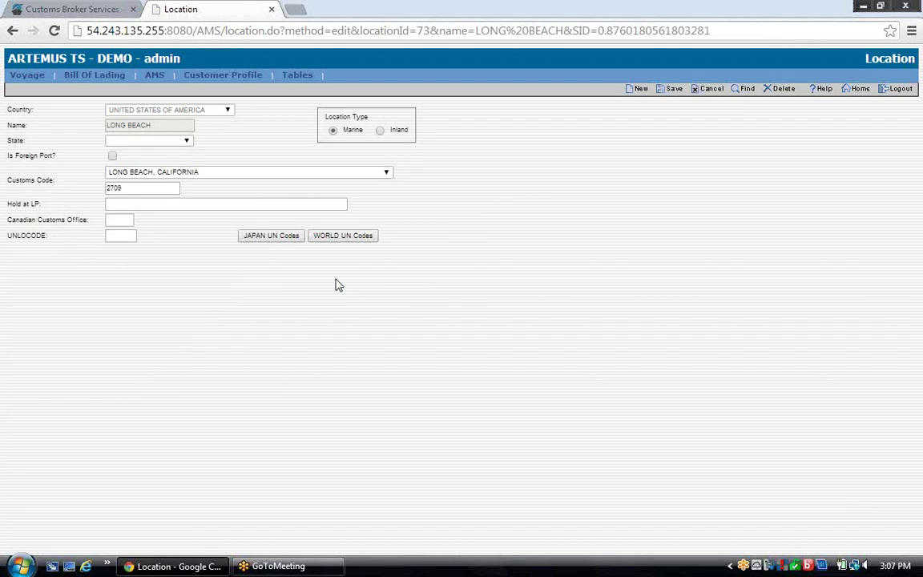
{"action": "left_click", "coordinate": [389, 134]}
Open the Vessel table from the Tables menu.
{"action": "mouse_move", "coordinate": [292, 78]}
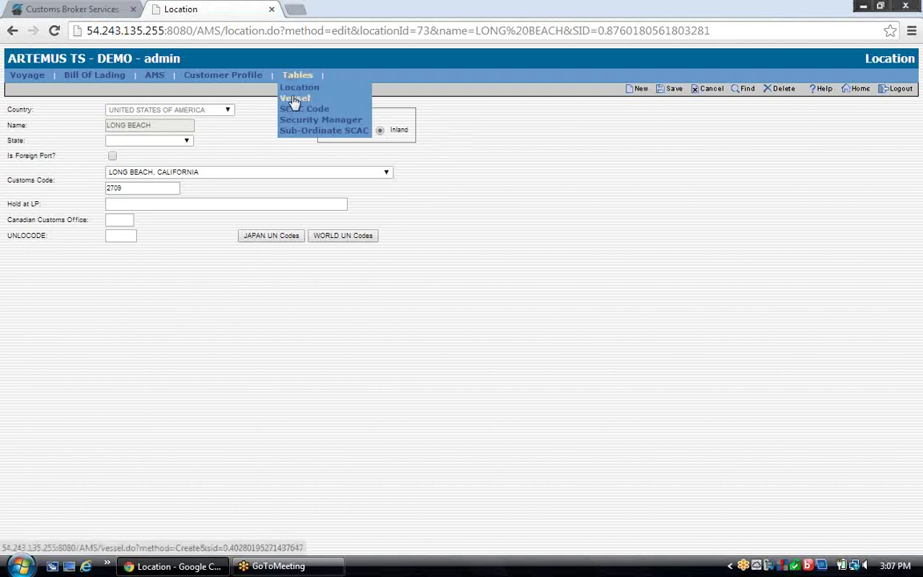
{"action": "left_click", "coordinate": [294, 99]}
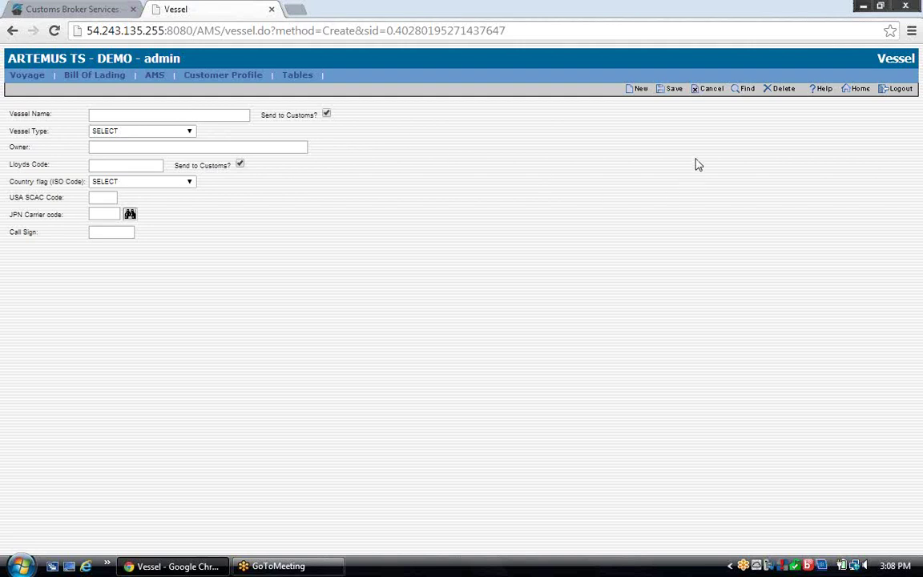
Search vessels for AMERICAN and load the AMERICAN COURAGE record.
{"action": "left_click", "coordinate": [746, 89]}
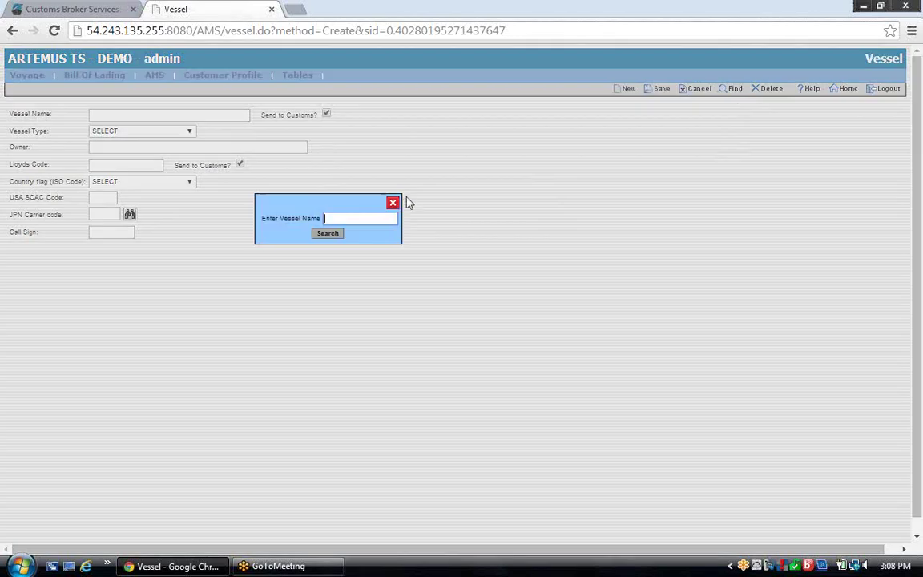
{"action": "left_click", "coordinate": [367, 215]}
{"action": "type", "text": "AMERICAN"}
{"action": "left_click", "coordinate": [334, 240]}
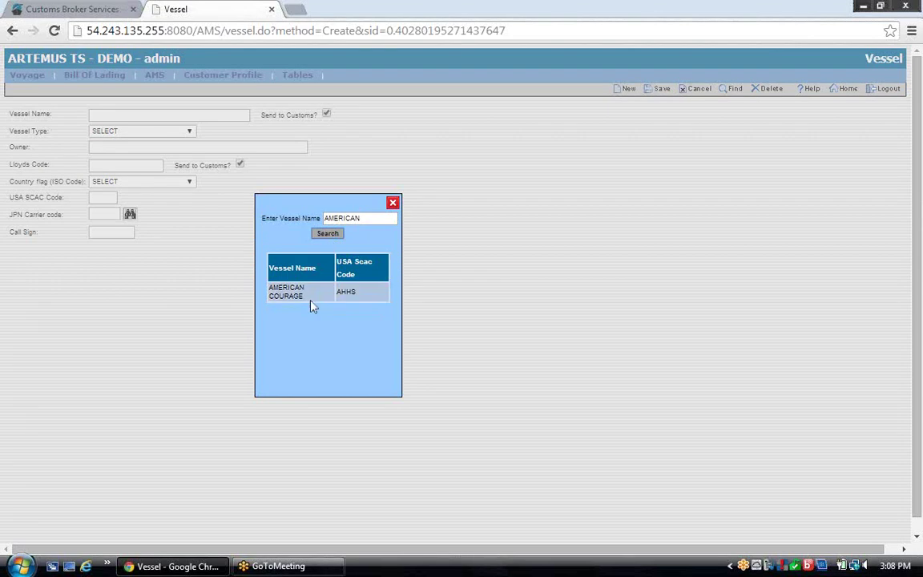
{"action": "left_click", "coordinate": [314, 297]}
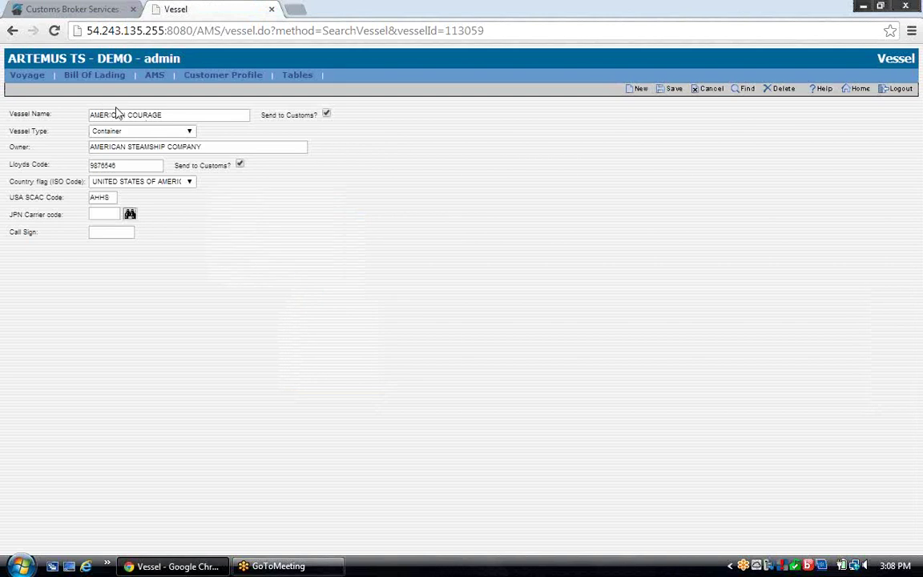
Keep type Container and flag United States, then untick Send to Customs for Vessel Name.
{"action": "left_click", "coordinate": [190, 132]}
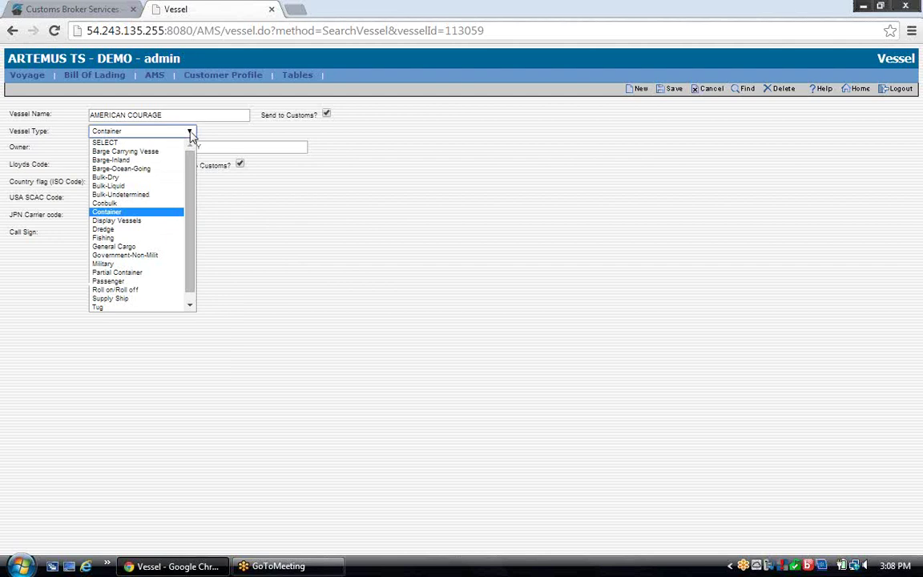
{"action": "left_click", "coordinate": [191, 135]}
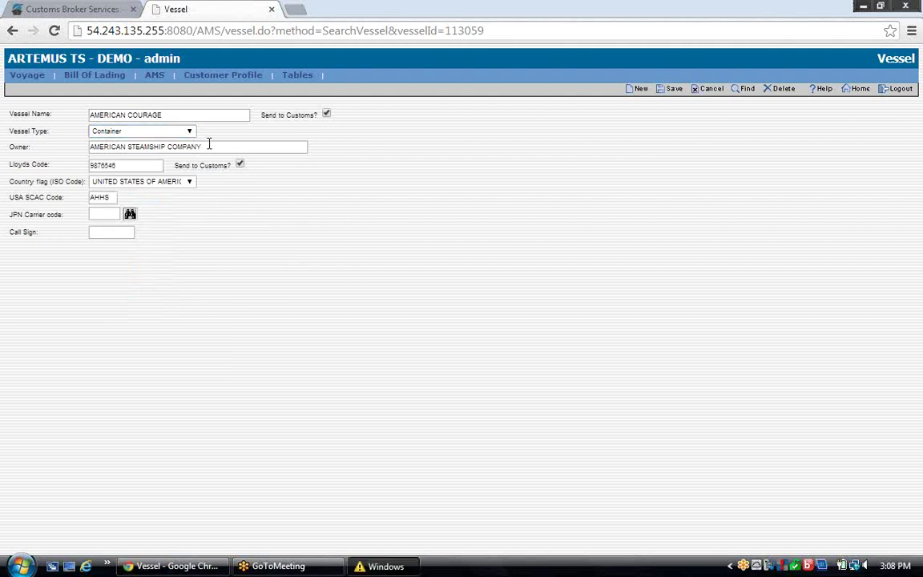
{"action": "left_click", "coordinate": [370, 336]}
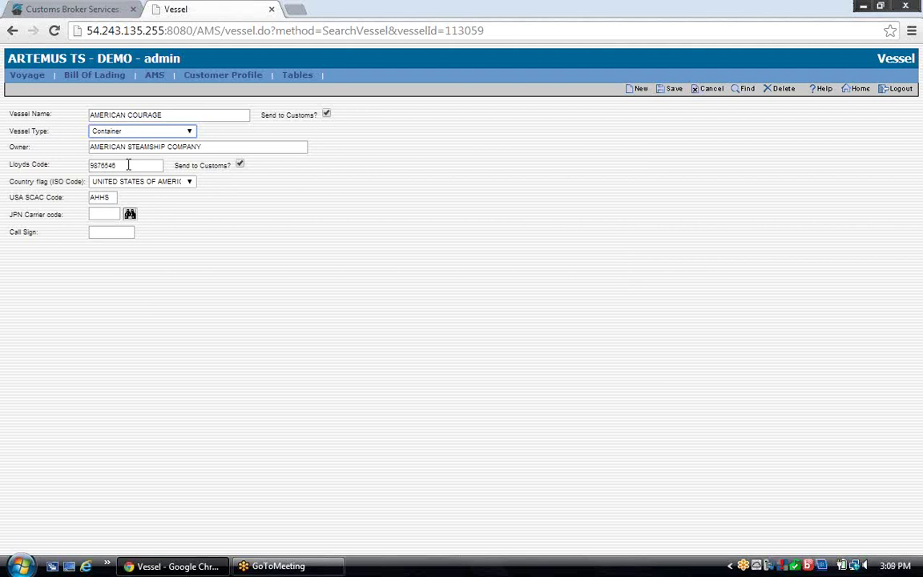
{"action": "left_click", "coordinate": [191, 182]}
{"action": "left_click", "coordinate": [190, 182]}
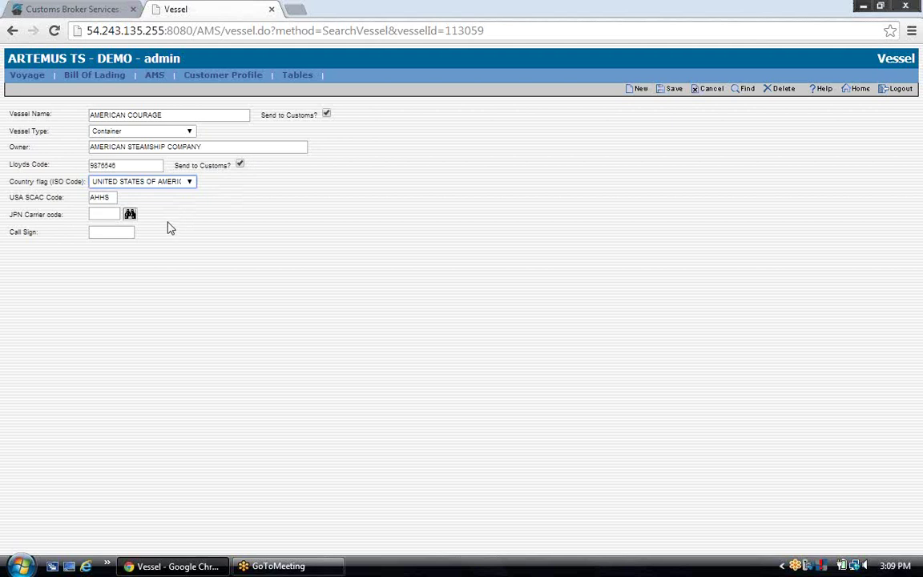
{"action": "left_click", "coordinate": [327, 117]}
Open the SCAC Code table and its Find search.
{"action": "mouse_move", "coordinate": [295, 74]}
{"action": "left_click", "coordinate": [301, 109]}
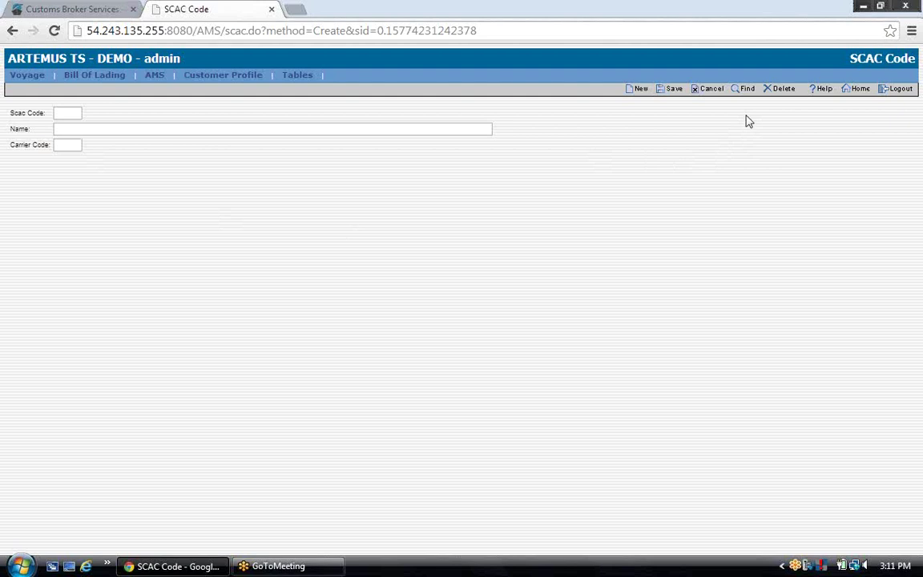
{"action": "left_click", "coordinate": [747, 94]}
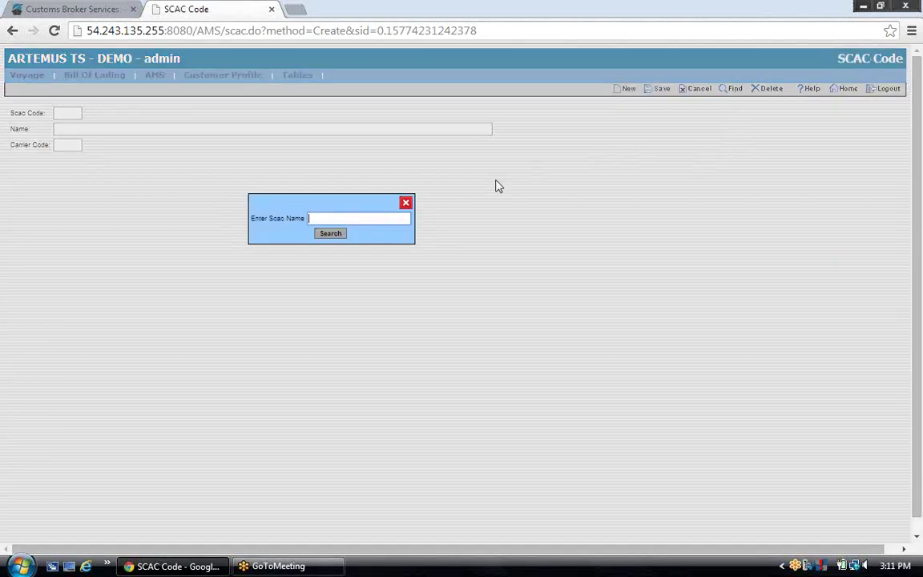
Search for SCAC HLCU, load the HAPAG LLOYD record, and save it.
{"action": "left_click", "coordinate": [361, 219]}
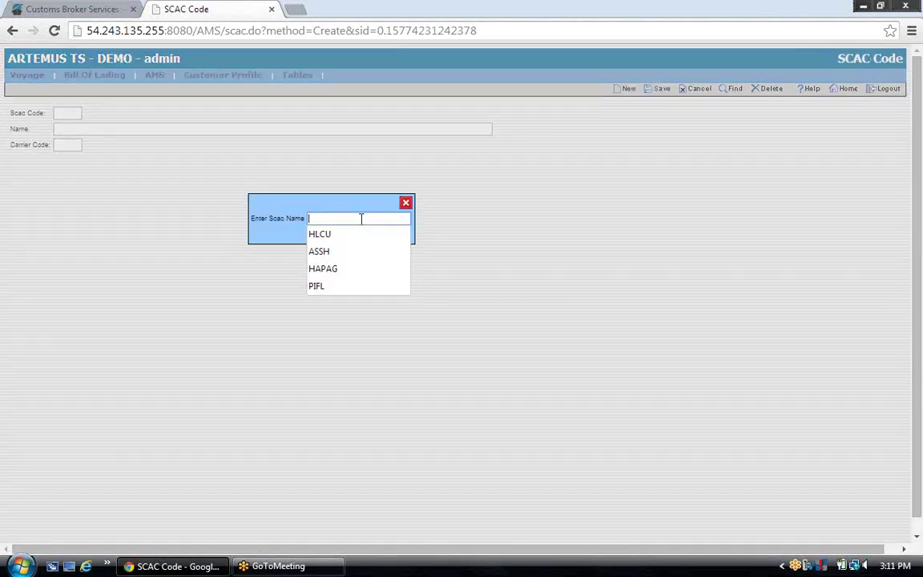
{"action": "left_click", "coordinate": [358, 238]}
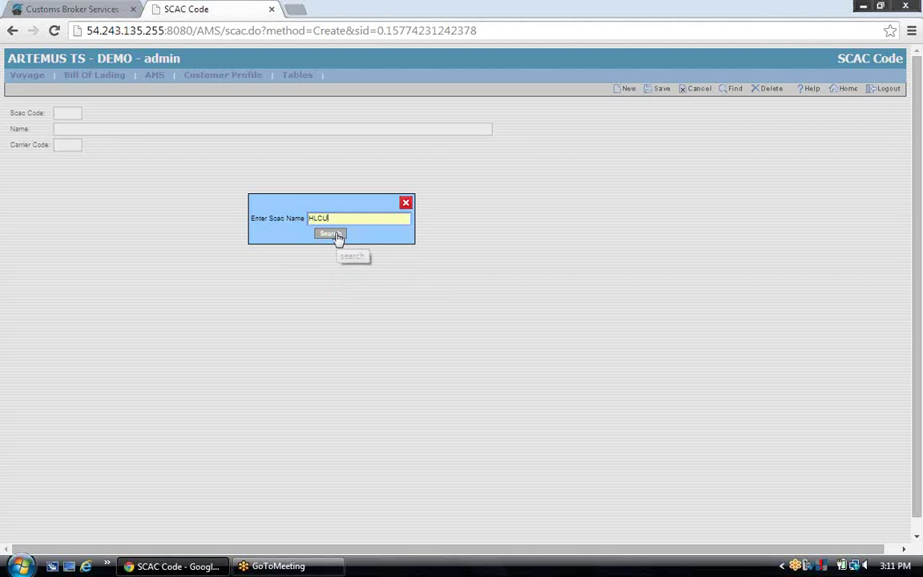
{"action": "left_click", "coordinate": [334, 233]}
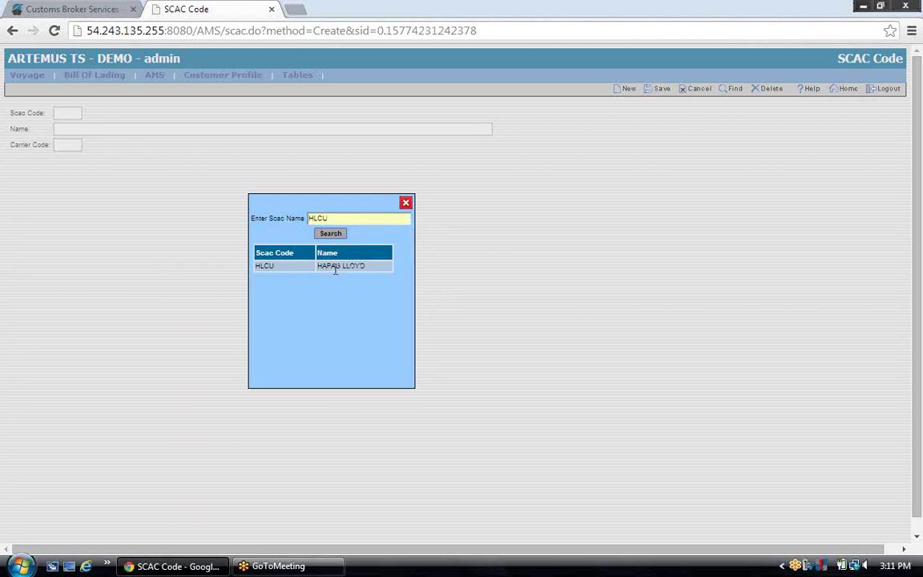
{"action": "left_click", "coordinate": [335, 268]}
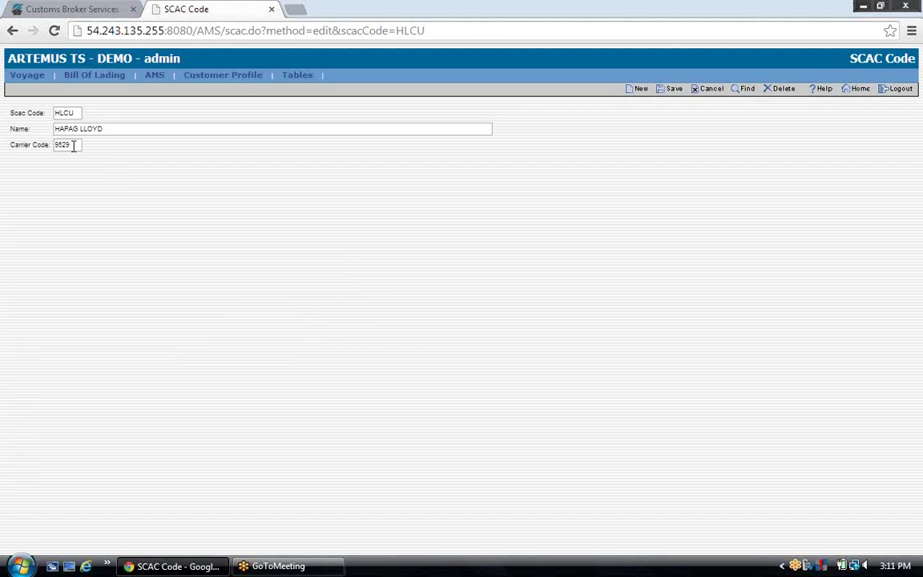
{"action": "left_click", "coordinate": [677, 94]}
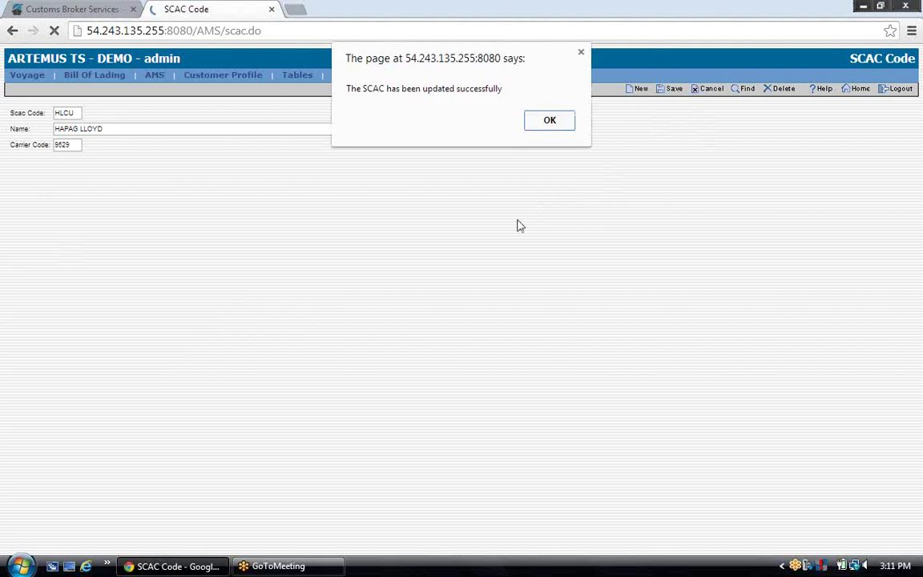